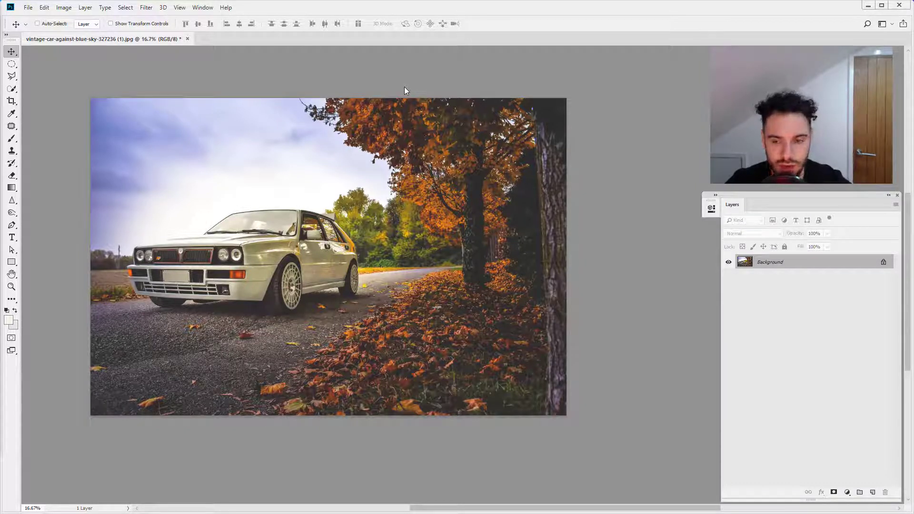
# - Clone clean asphalt over the fallen leaves on the road in front of the car, directly on the Background layer
pyautogui.click(11, 286)
pyautogui.click(171, 360)
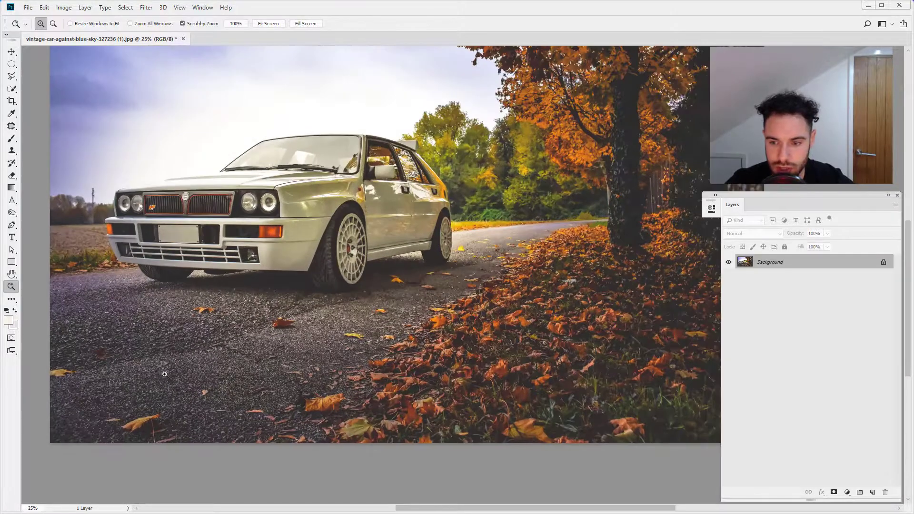
pyautogui.click(12, 151)
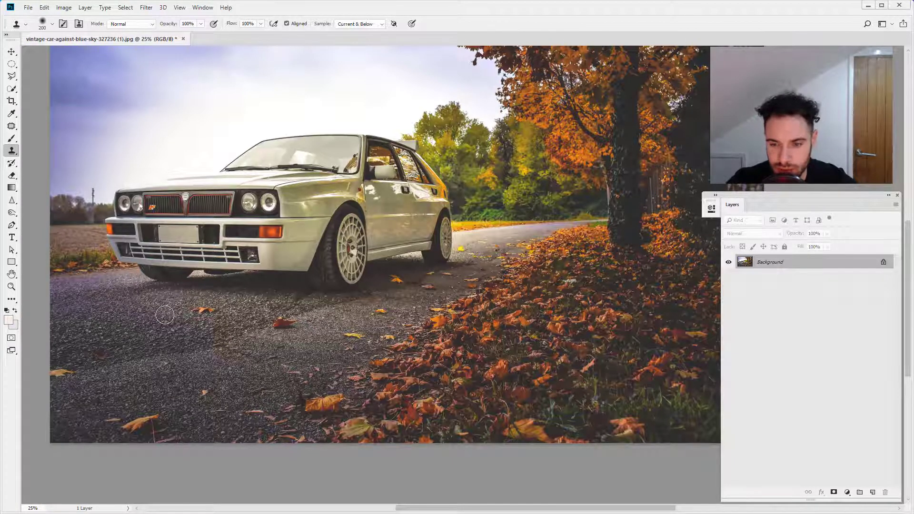
pyautogui.keyDown('alt'); pyautogui.click(162, 314); pyautogui.keyUp('alt')
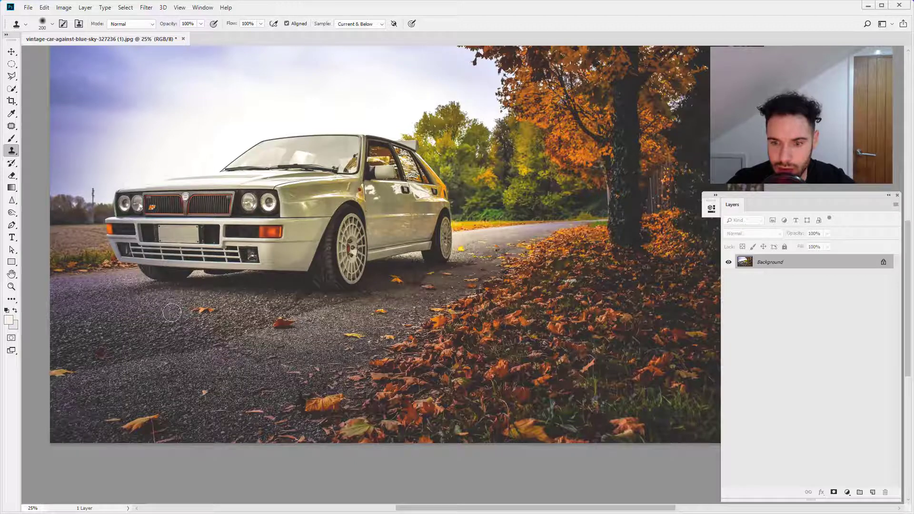
pyautogui.moveTo(179, 311)
pyautogui.mouseDown()
pyautogui.moveTo(212, 309)
pyautogui.moveTo(228, 337)
pyautogui.moveTo(286, 322)
pyautogui.mouseUp()
pyautogui.keyDown('alt'); pyautogui.click(246, 334); pyautogui.keyUp('alt')
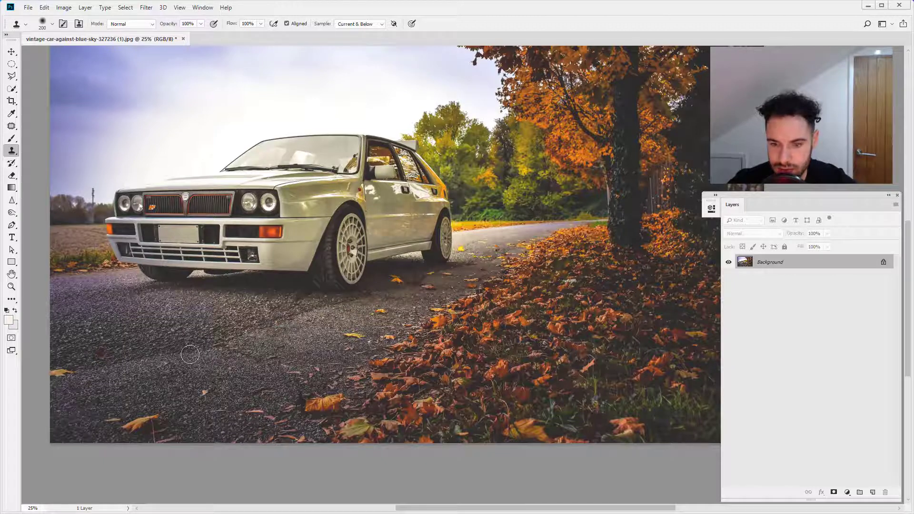
pyautogui.keyDown('alt'); pyautogui.click(315, 333); pyautogui.keyUp('alt')
pyautogui.moveTo(352, 333); pyautogui.dragTo(348, 337)
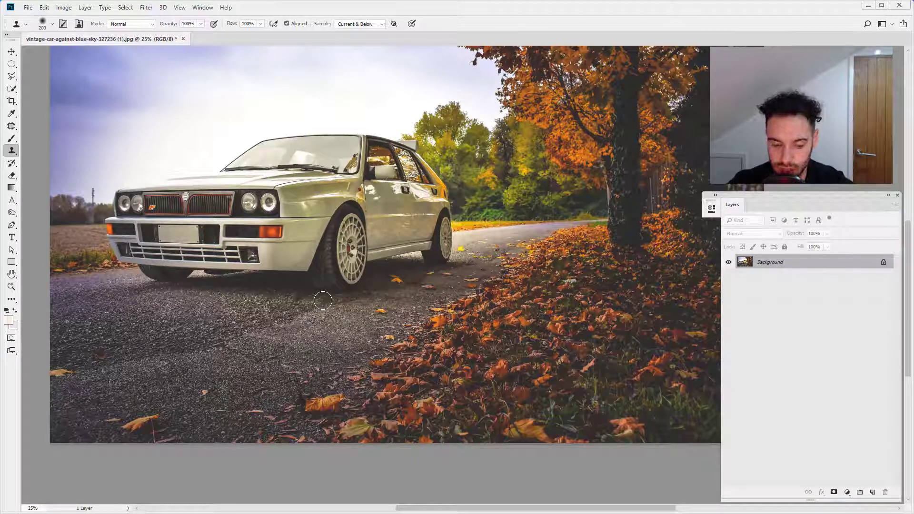
# - Undo all the clone strokes made on the Background layer
pyautogui.hotkey('ctrl', 'alt', 'z')
pyautogui.hotkey('ctrl', 'alt', 'z')
pyautogui.hotkey('ctrl', 'alt', 'z')
pyautogui.hotkey('ctrl', 'alt', 'z')
pyautogui.hotkey('ctrl', 'alt', 'z')
pyautogui.hotkey('ctrl', 'alt', 'z')
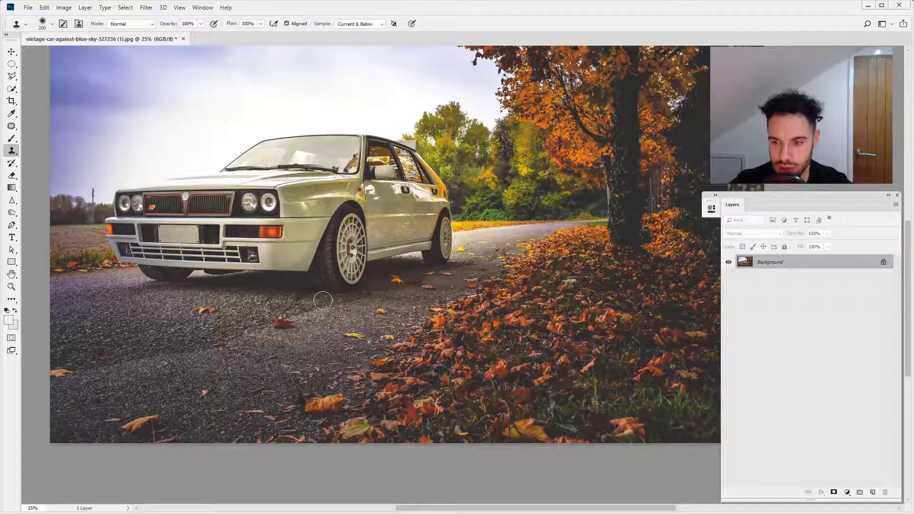
pyautogui.hotkey('ctrl', 'v')
pyautogui.hotkey('ctrl', 'z')
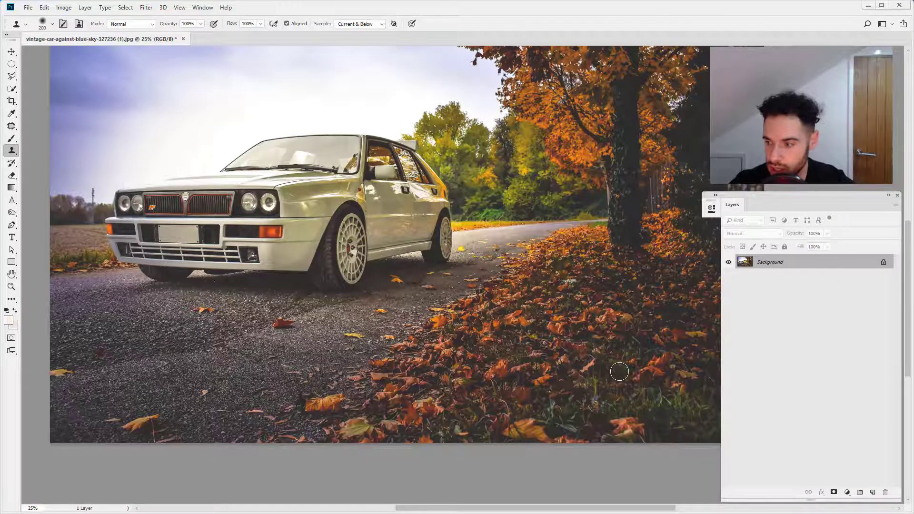
# - Add a new empty layer above the Background and set the Clone Stamp to sample Current & Below
pyautogui.click(873, 493)
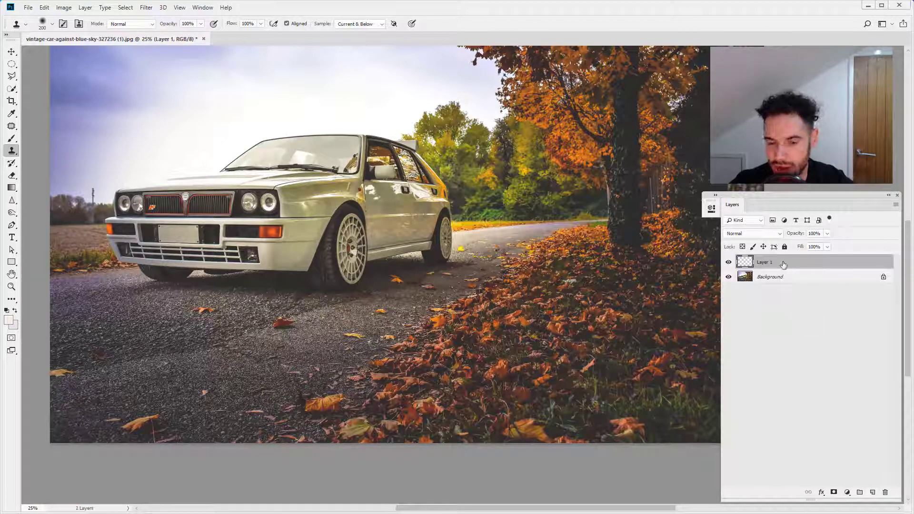
pyautogui.rightClick(12, 150)
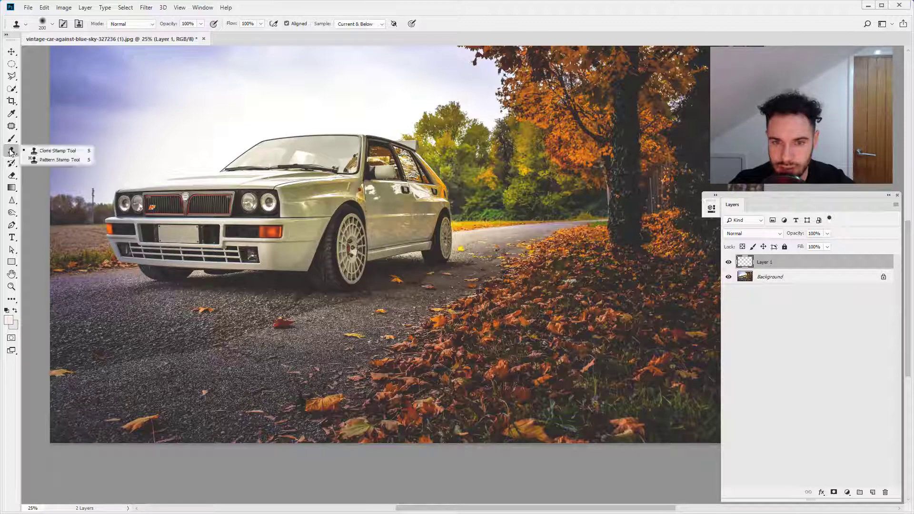
pyautogui.click(363, 24)
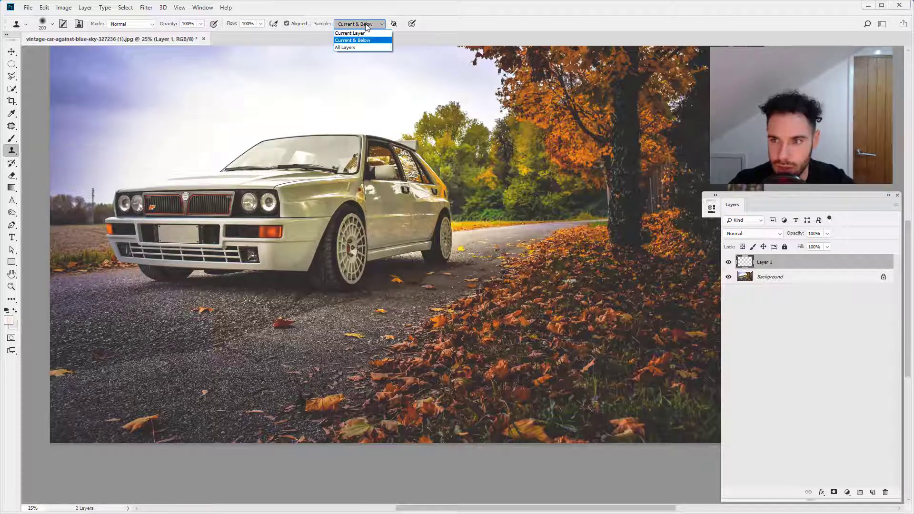
pyautogui.click(347, 42)
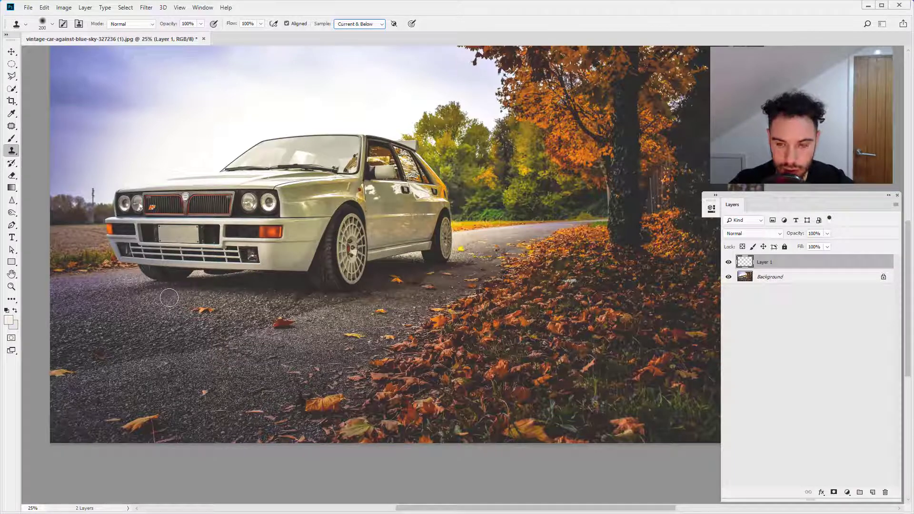
# - On the new layer, clone nearby asphalt over the three separate leaves on the road in front of the car
pyautogui.keyDown('alt'); pyautogui.click(150, 311); pyautogui.keyUp('alt')
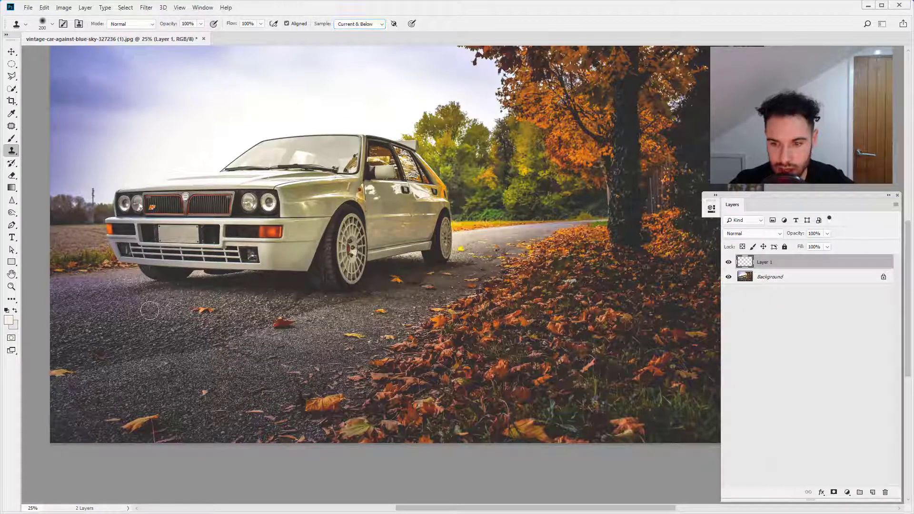
pyautogui.moveTo(198, 310)
pyautogui.mouseDown()
pyautogui.moveTo(210, 310)
pyautogui.moveTo(196, 310)
pyautogui.mouseUp()
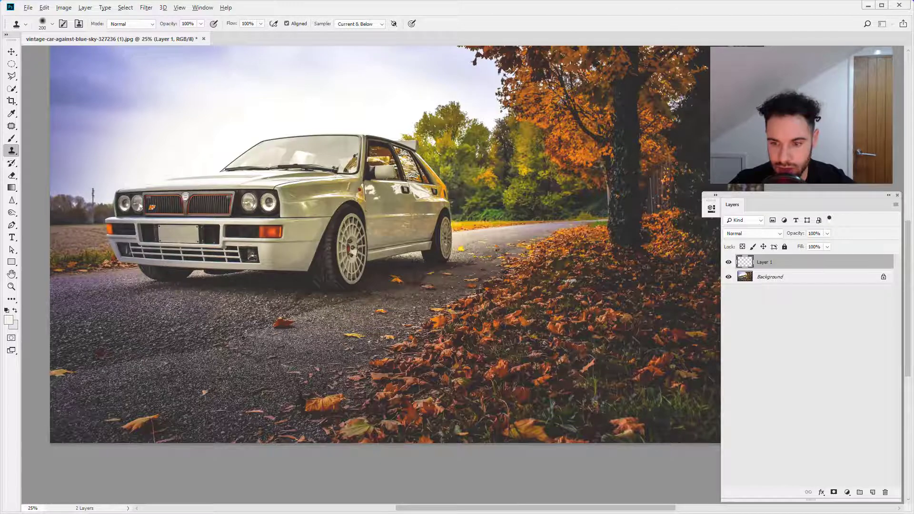
pyautogui.moveTo(286, 319); pyautogui.dragTo(278, 327)
pyautogui.keyDown('alt'); pyautogui.click(310, 337); pyautogui.keyUp('alt')
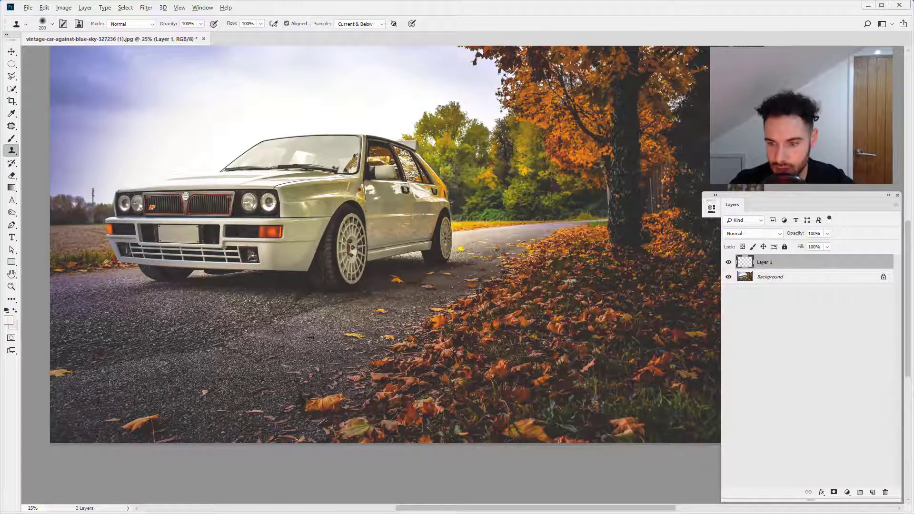
pyautogui.moveTo(349, 337); pyautogui.dragTo(351, 335)
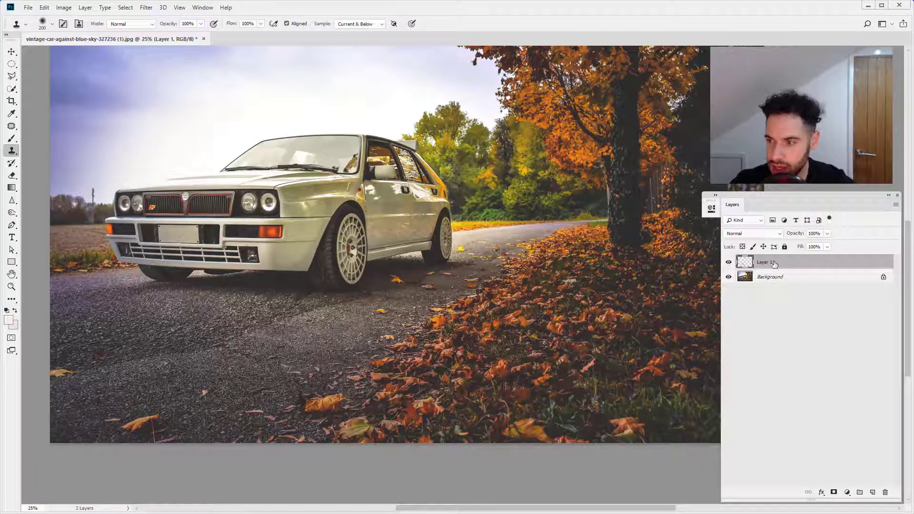
# - Hide and show the retouching layer to compare the road before and after cloning, leaving it visible
pyautogui.click(727, 262)
pyautogui.click(728, 262)
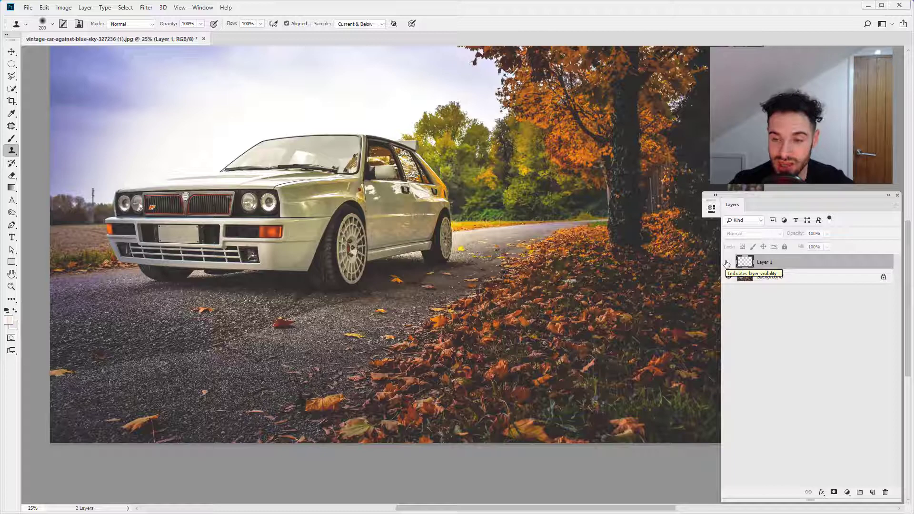
pyautogui.click(728, 263)
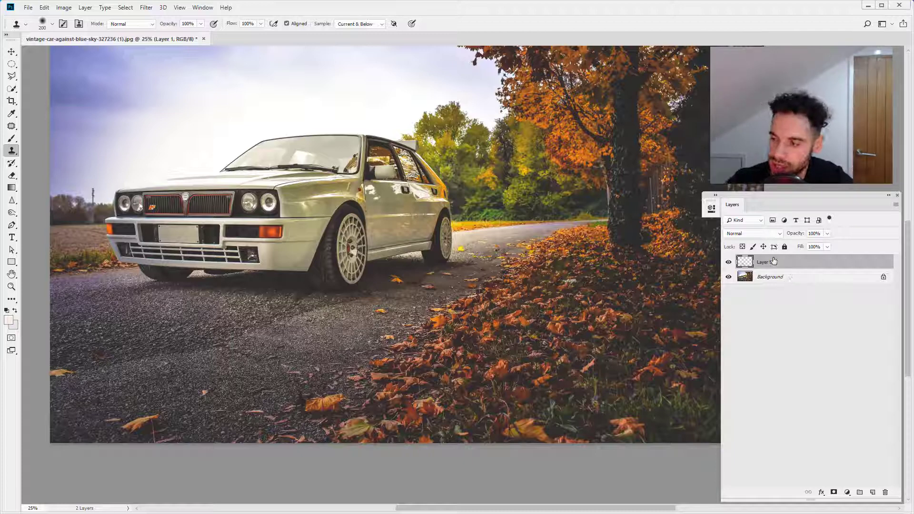
pyautogui.click(729, 263)
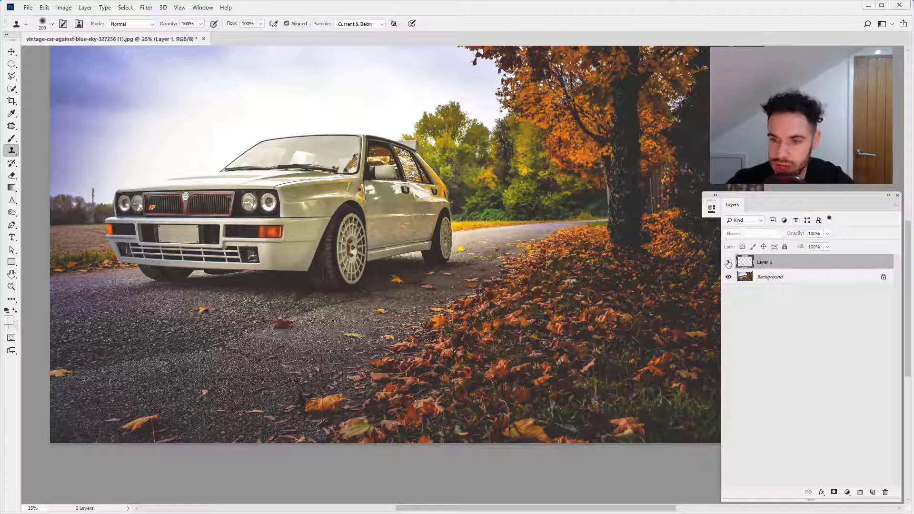
pyautogui.click(728, 262)
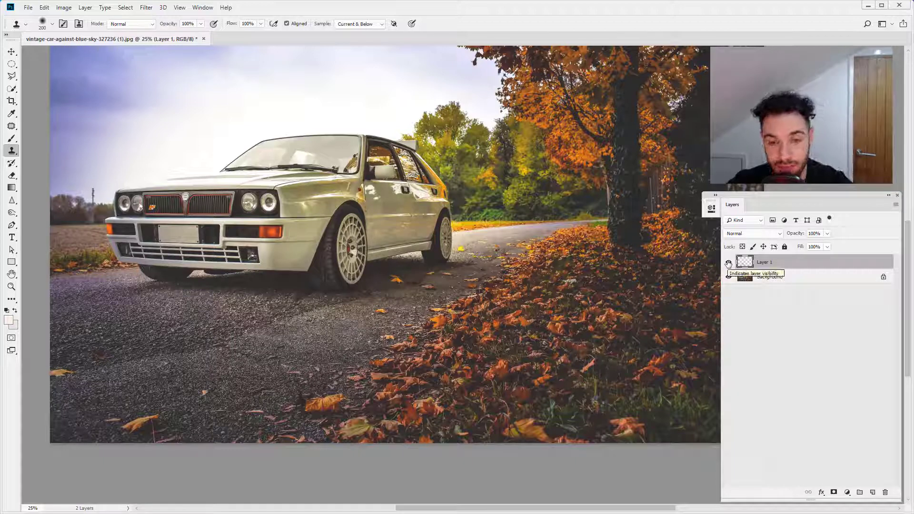